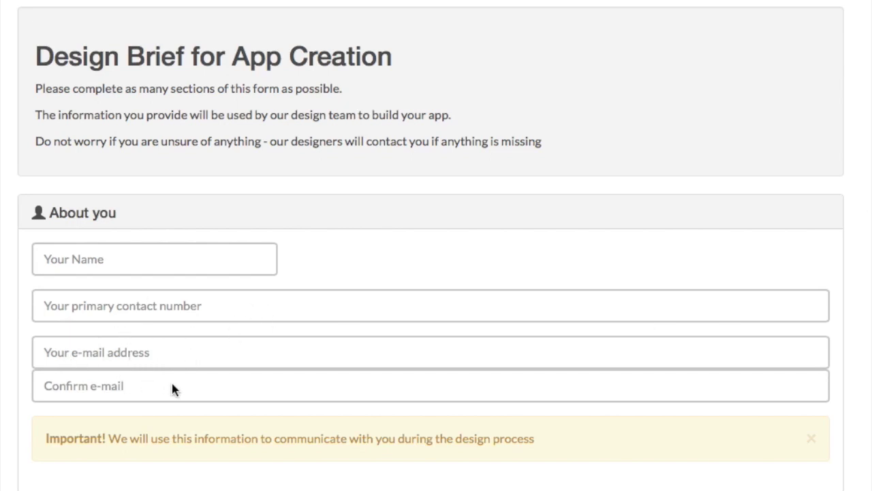
# Step: Scroll past the About you fields and expand 'About your business' to show its address and social media fields
pyautogui.scroll(-1, 208, 383)
pyautogui.scroll(-1, 208, 384)
pyautogui.scroll(-1, 208, 384)
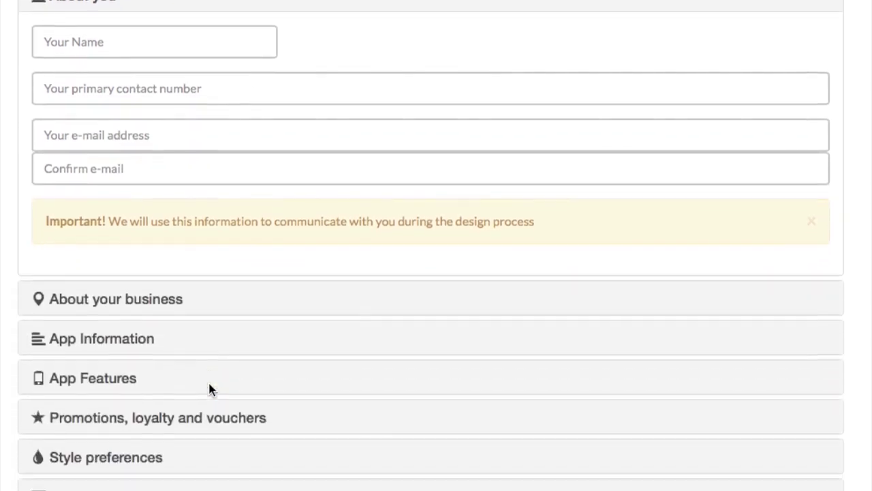
pyautogui.scroll(-2, 207, 384)
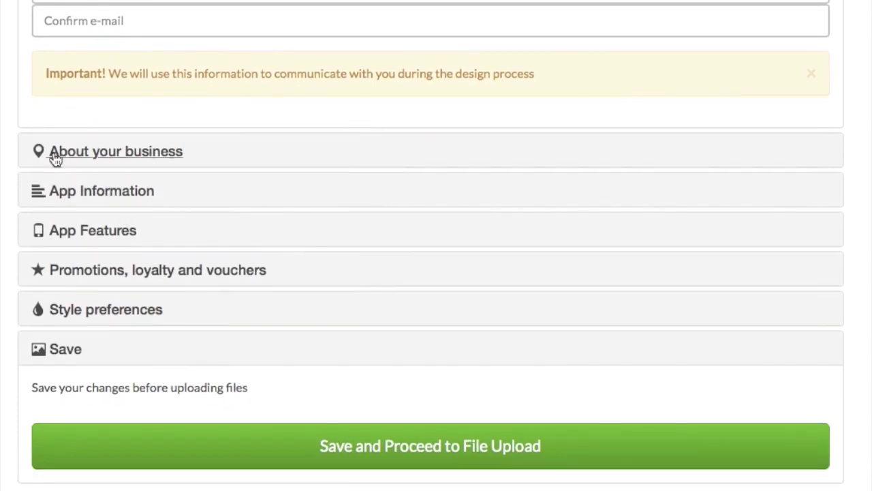
pyautogui.click(56, 158)
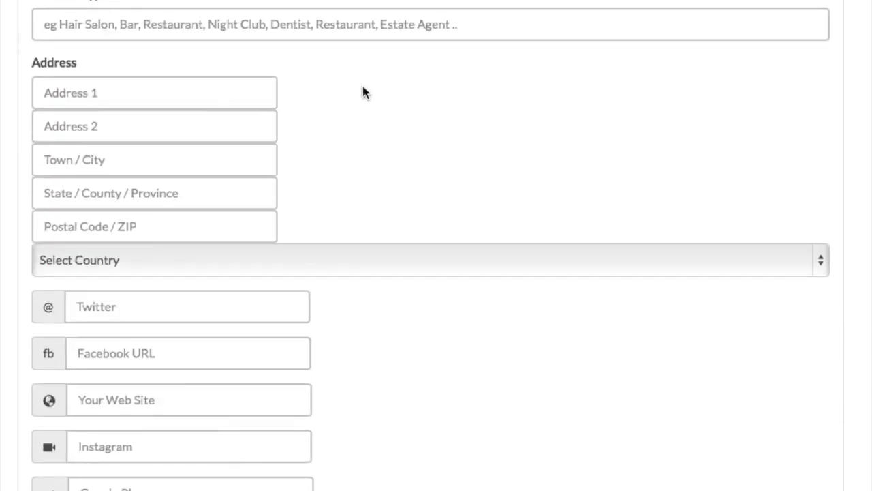
pyautogui.scroll(2, 364, 86)
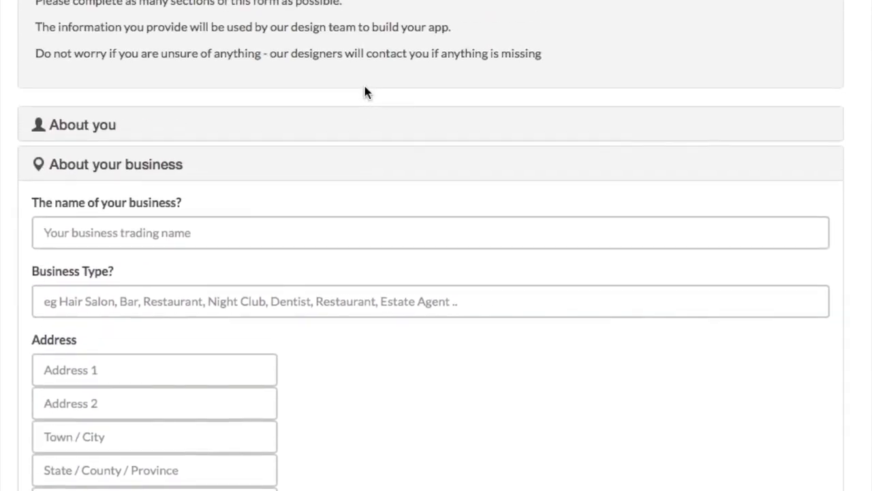
pyautogui.scroll(-3, 306, 224)
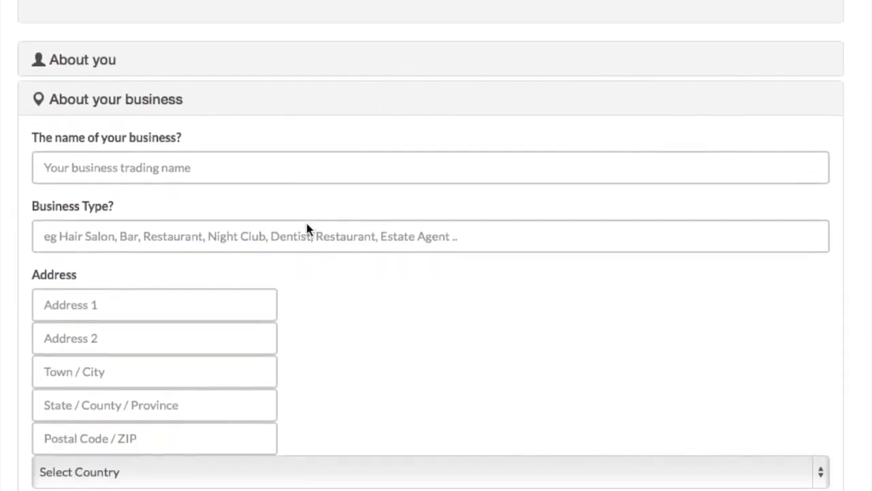
pyautogui.scroll(-1, 307, 224)
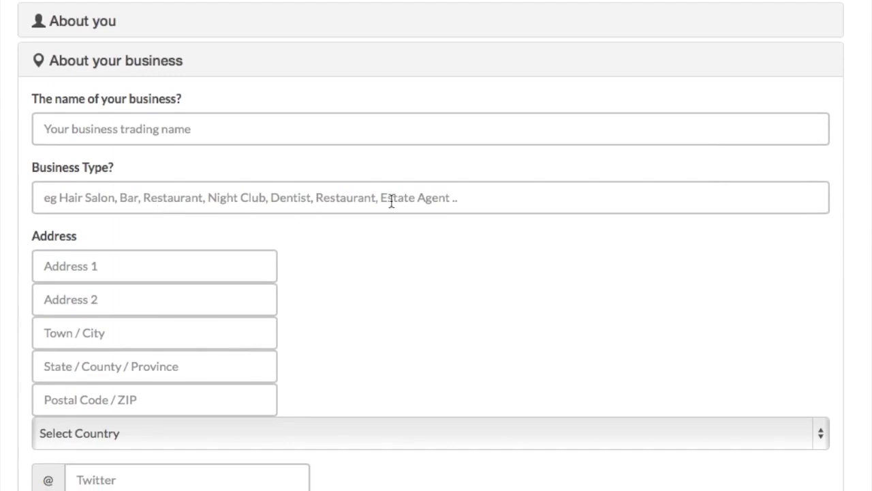
pyautogui.scroll(-4, 391, 205)
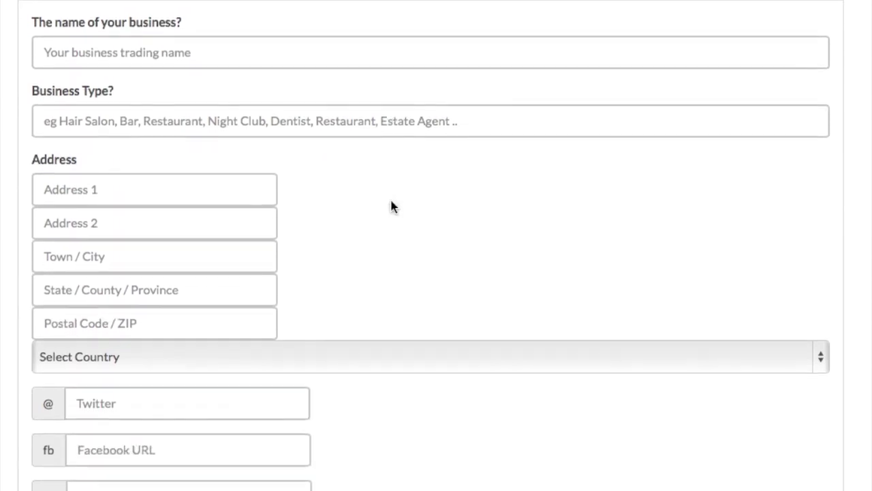
pyautogui.scroll(-1, 391, 206)
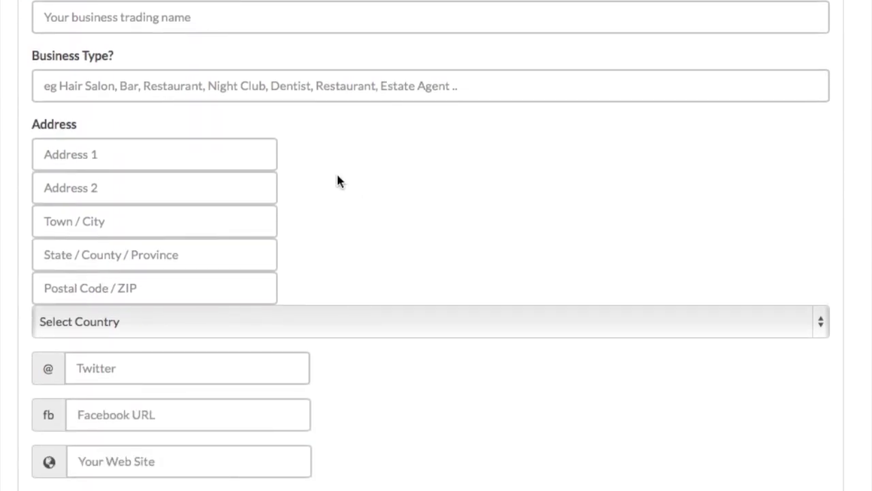
pyautogui.scroll(-1, 355, 233)
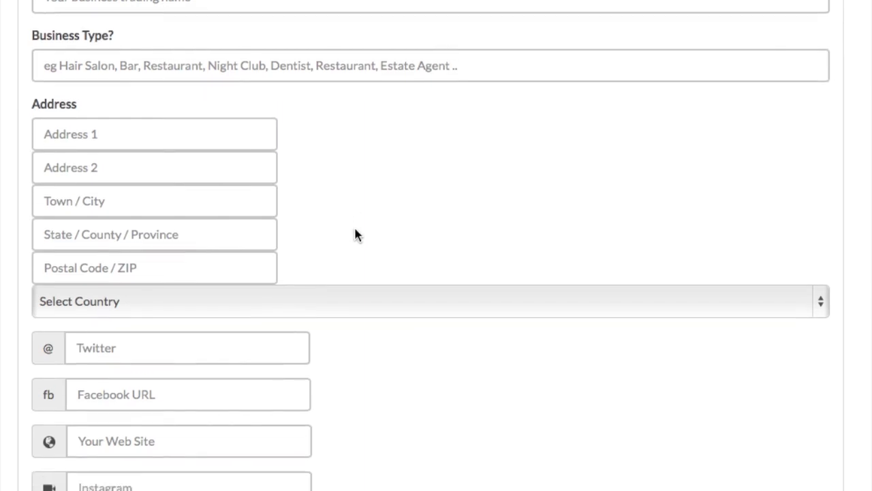
pyautogui.scroll(-2, 658, 234)
pyautogui.scroll(-1, 658, 234)
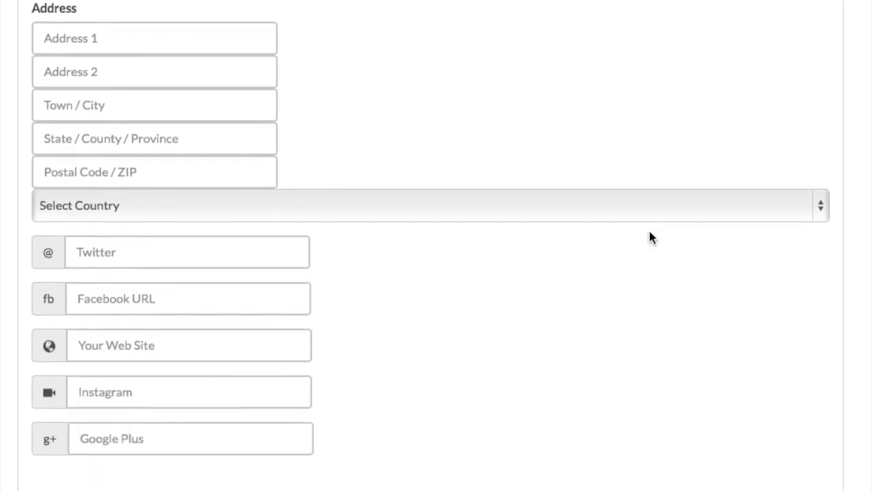
pyautogui.scroll(-2, 222, 248)
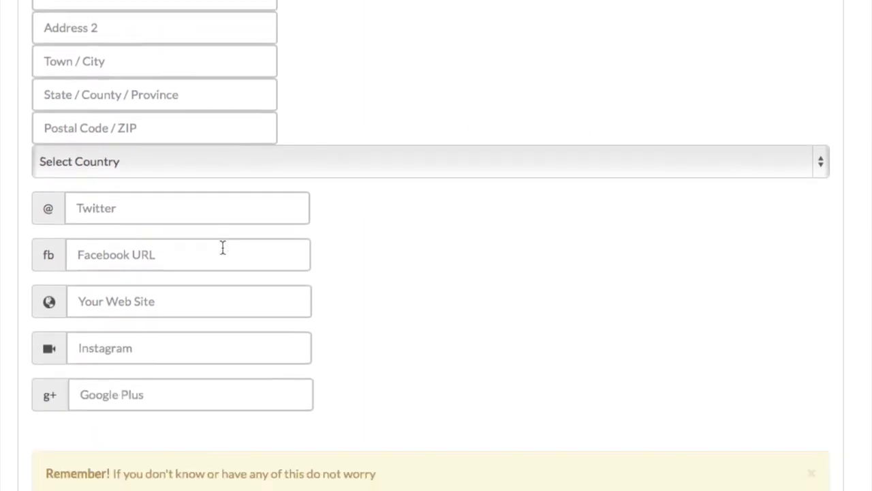
pyautogui.scroll(-1, 222, 247)
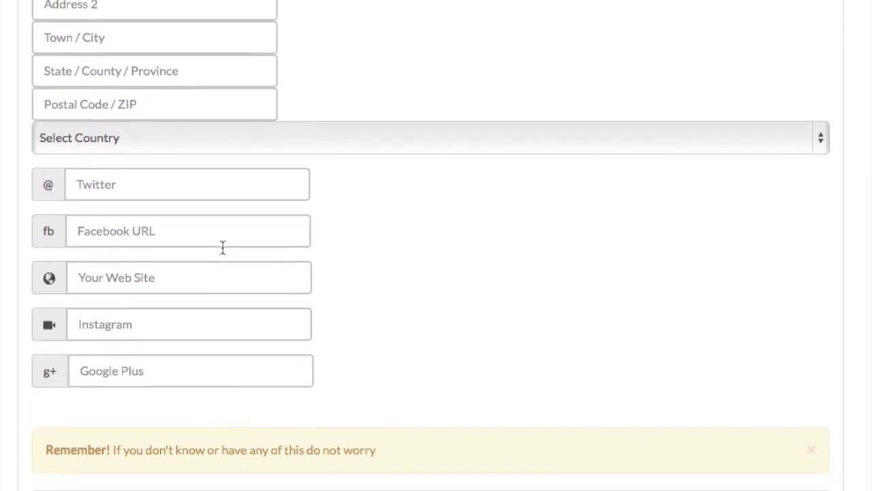
pyautogui.scroll(-1, 222, 247)
pyautogui.scroll(-1, 222, 253)
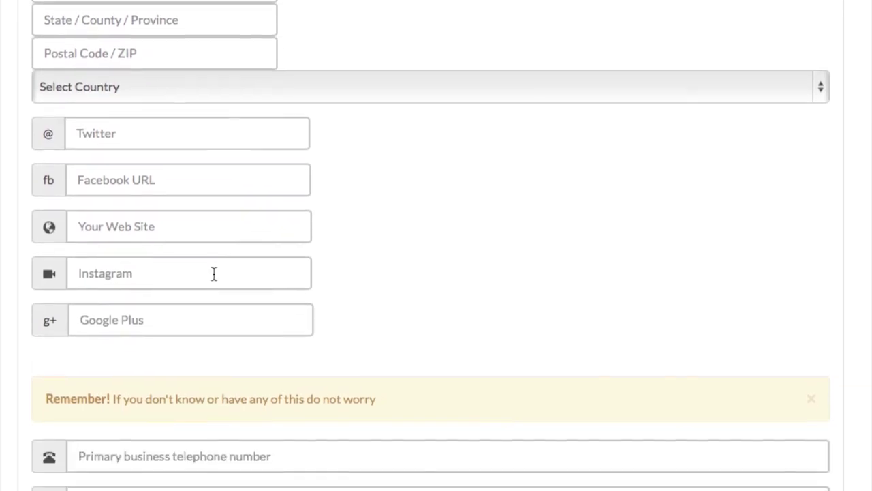
pyautogui.scroll(-2, 213, 274)
pyautogui.scroll(-1, 214, 273)
pyautogui.scroll(-3, 214, 273)
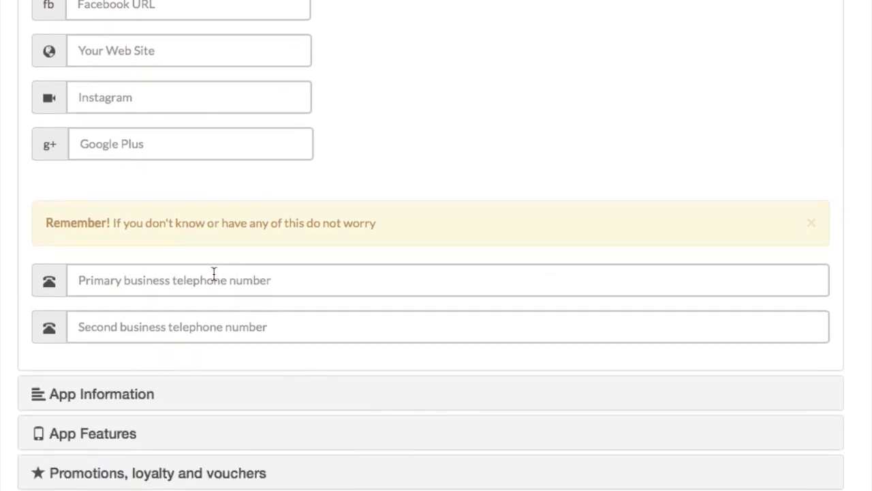
pyautogui.scroll(-1, 213, 274)
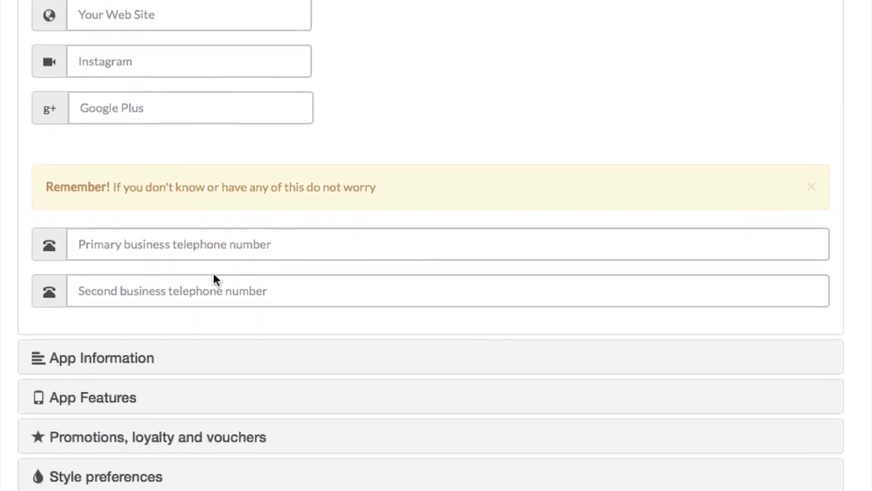
pyautogui.scroll(-2, 214, 273)
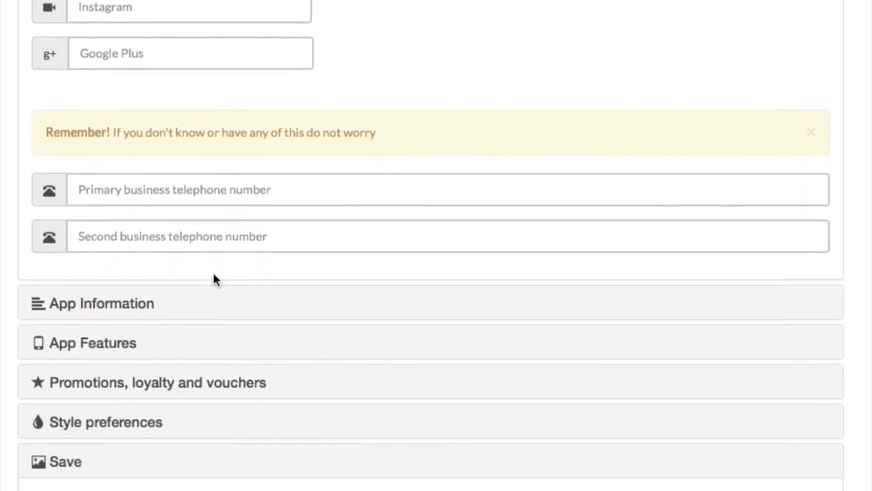
pyautogui.scroll(-1, 213, 270)
pyautogui.scroll(-2, 213, 271)
pyautogui.scroll(-1, 214, 273)
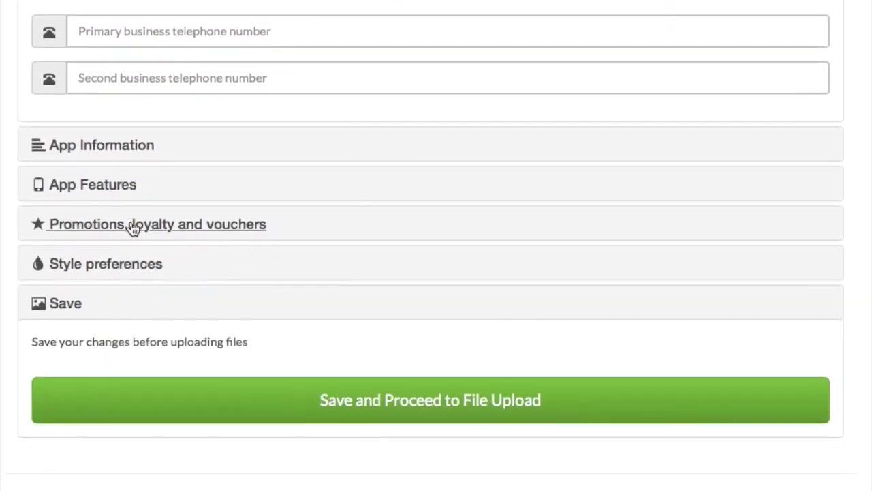
pyautogui.click(54, 148)
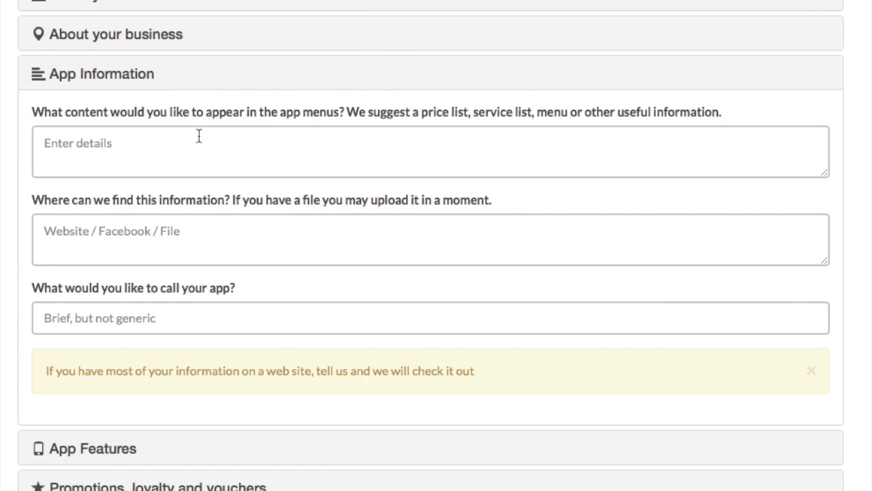
# Step: Scroll through the empty App Information questions on menu content, information source and app name
pyautogui.scroll(-1, 199, 136)
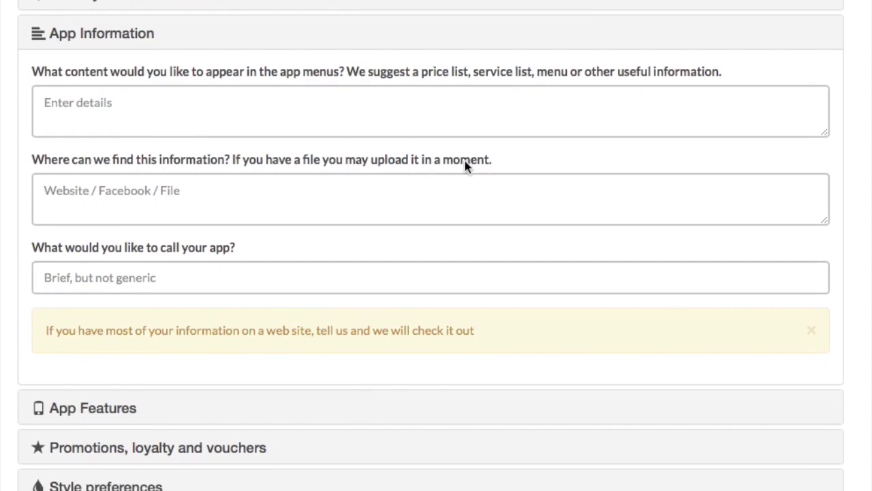
pyautogui.scroll(-1, 465, 161)
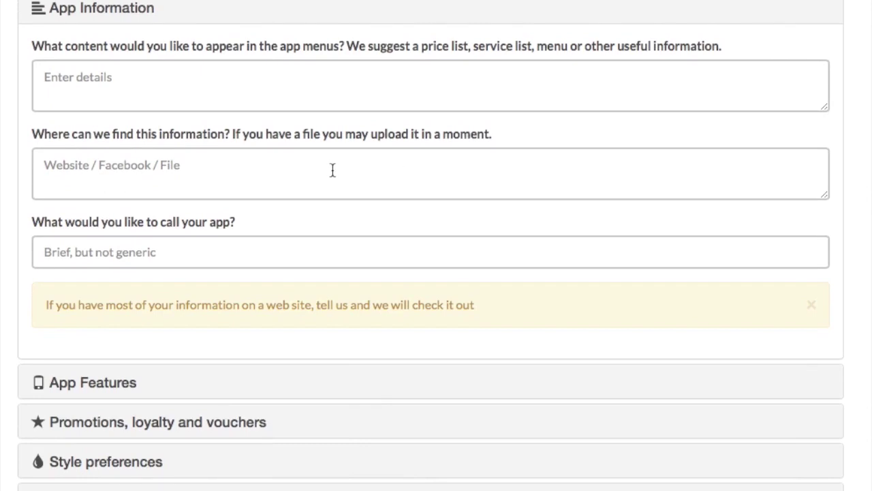
pyautogui.scroll(-1, 332, 169)
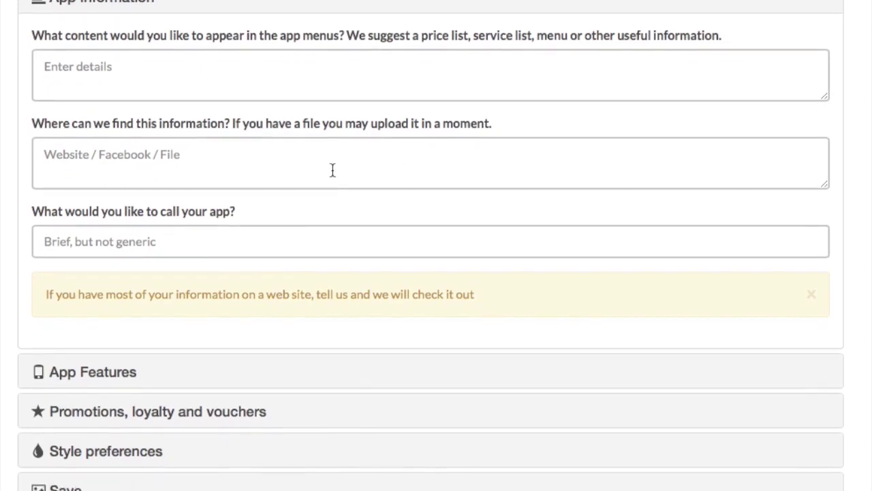
pyautogui.scroll(-1, 332, 170)
pyautogui.scroll(-1, 333, 170)
pyautogui.scroll(-1, 332, 170)
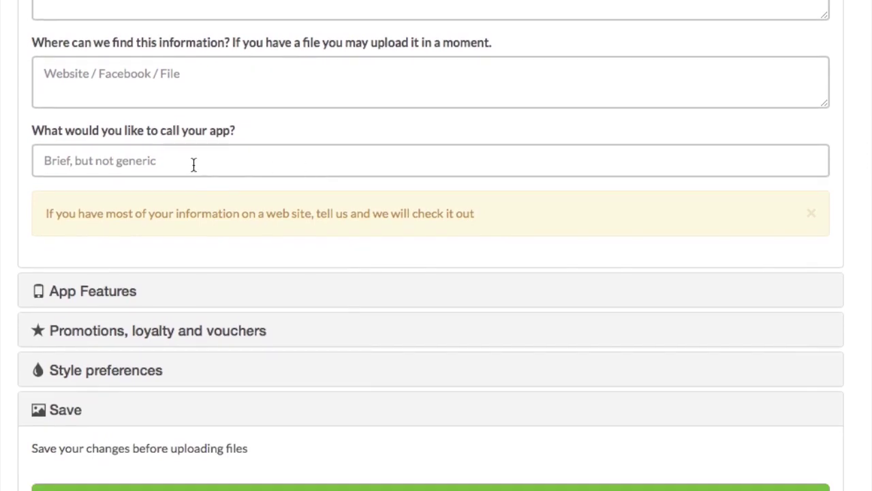
pyautogui.scroll(-2, 194, 164)
pyautogui.scroll(-2, 195, 170)
pyautogui.scroll(-2, 184, 174)
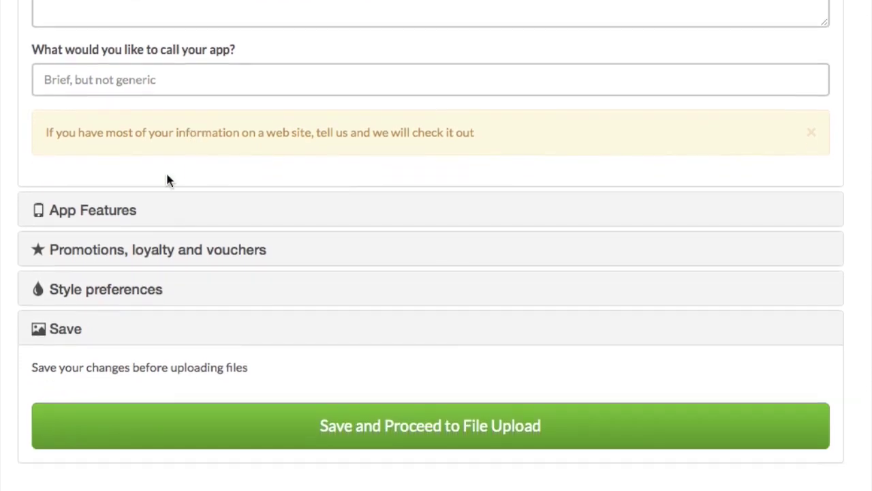
pyautogui.click(58, 216)
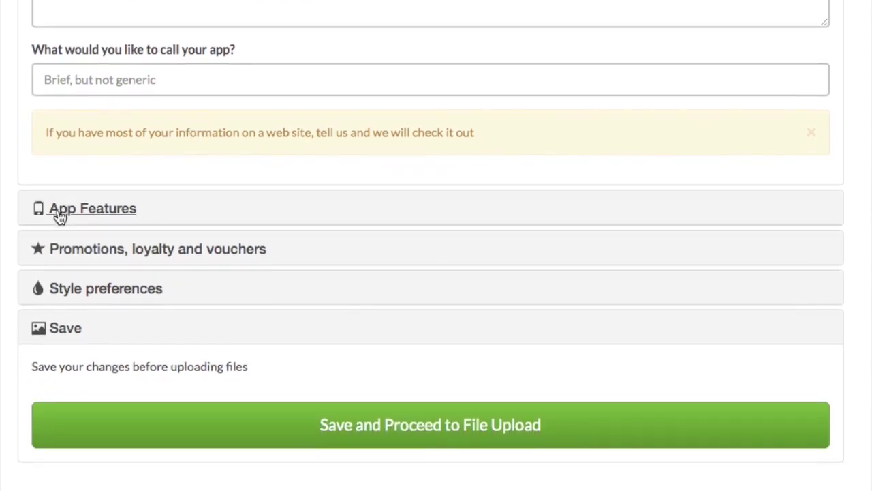
pyautogui.scroll(3, 348, 143)
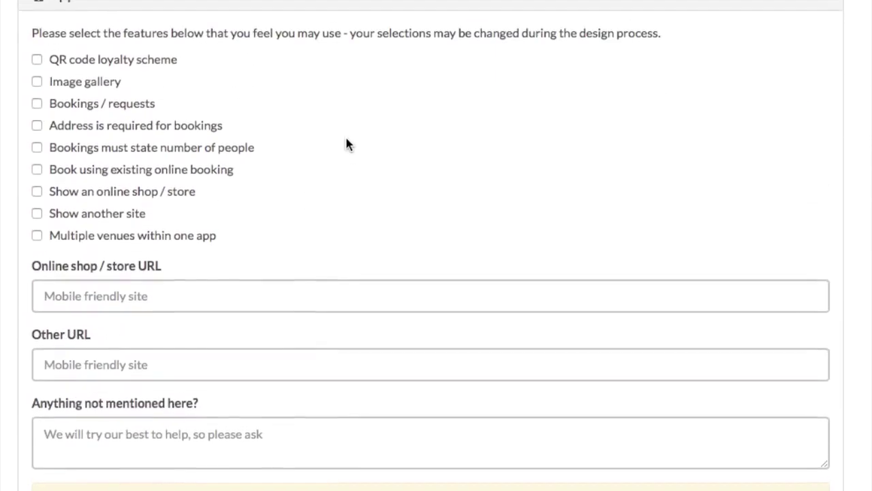
pyautogui.scroll(1, 347, 143)
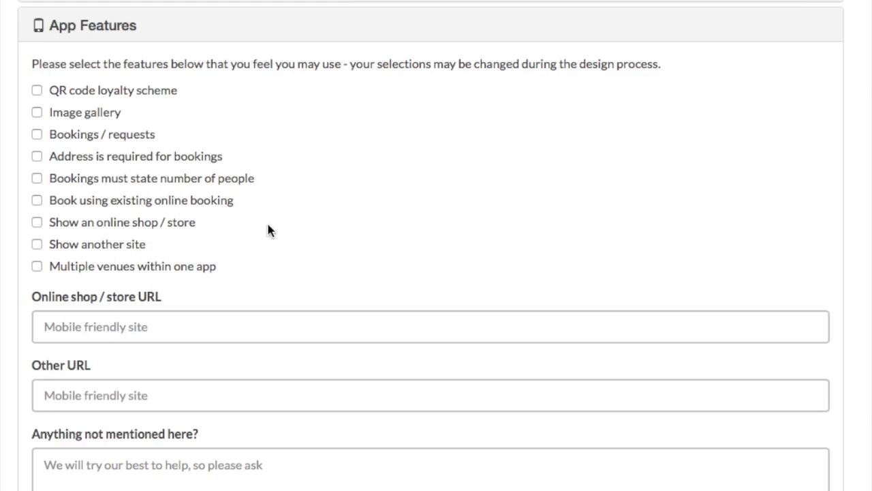
pyautogui.scroll(-3, 262, 232)
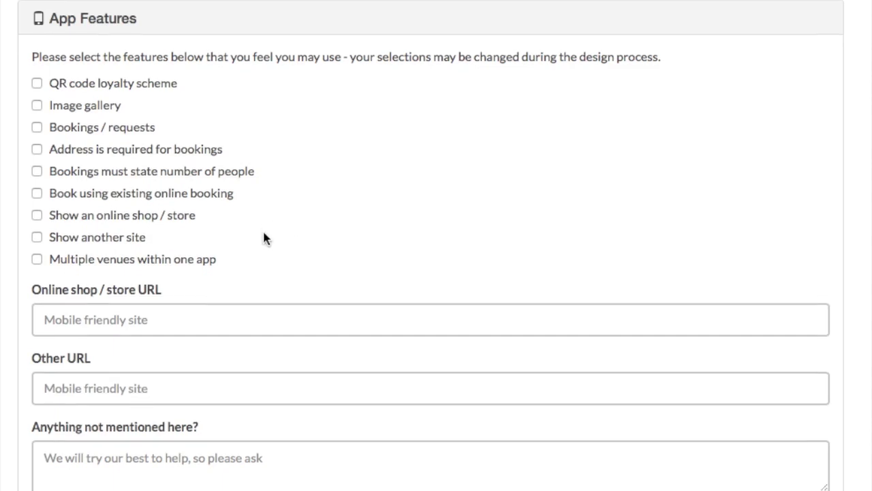
pyautogui.scroll(-1, 264, 237)
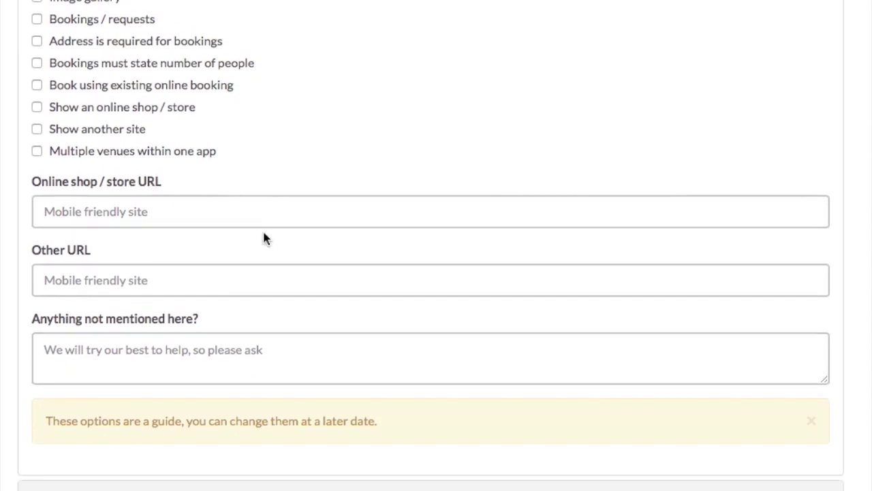
pyautogui.scroll(-1, 264, 237)
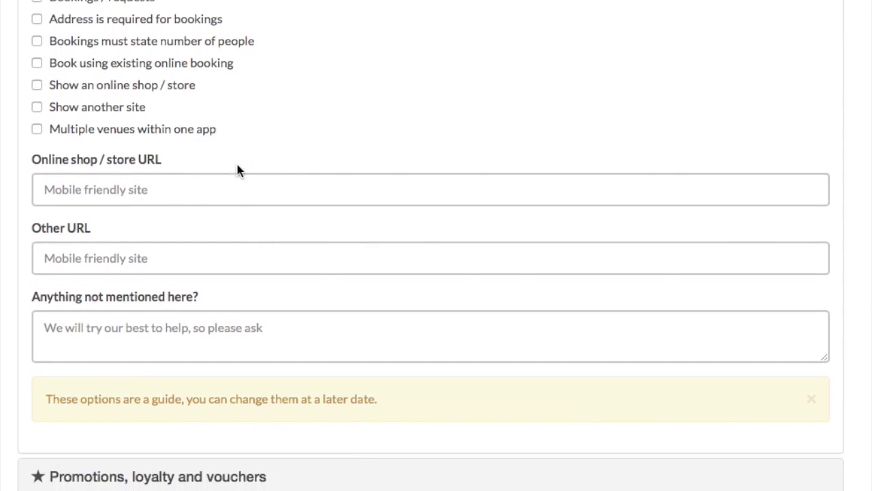
pyautogui.scroll(-1, 237, 169)
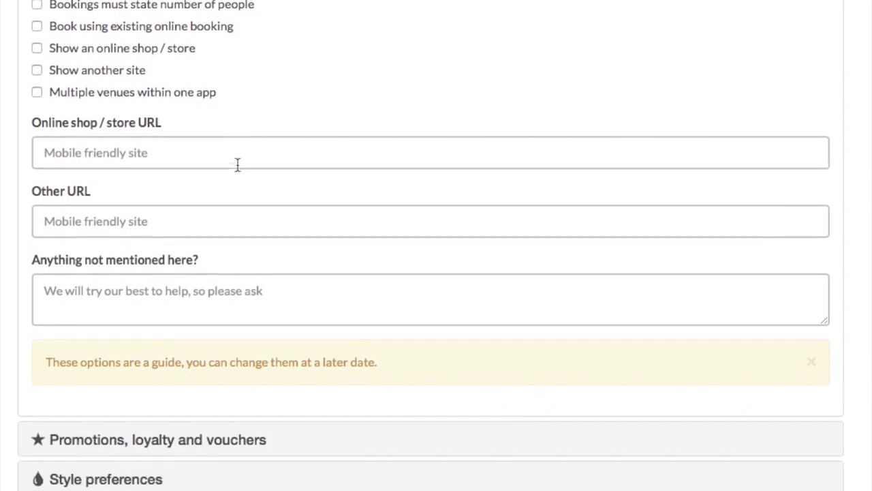
pyautogui.scroll(-1, 238, 171)
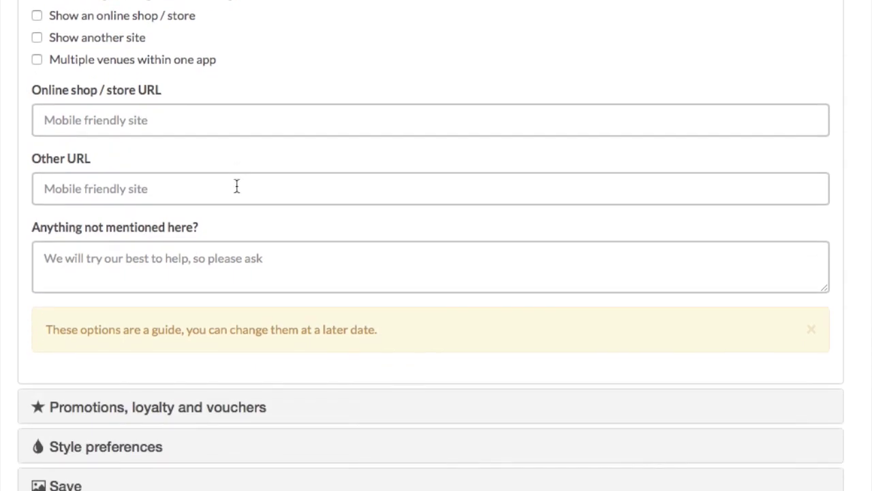
pyautogui.scroll(-1, 236, 186)
pyautogui.scroll(-1, 236, 186)
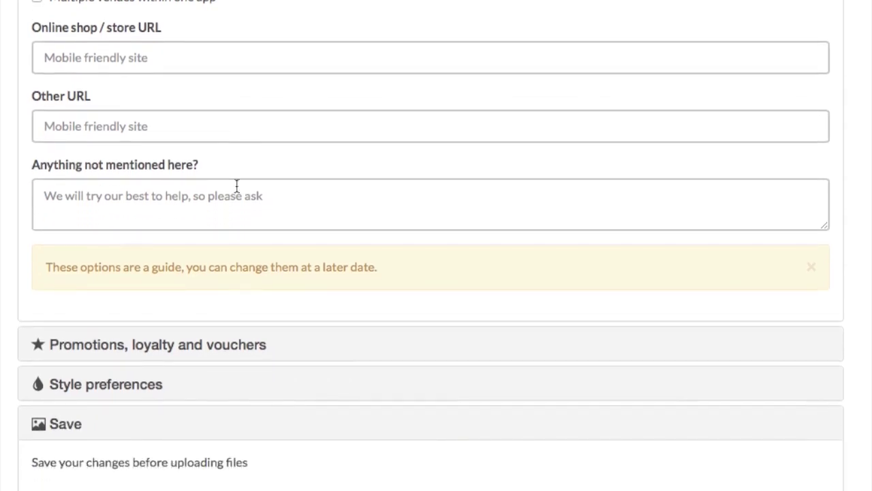
pyautogui.scroll(-1, 237, 186)
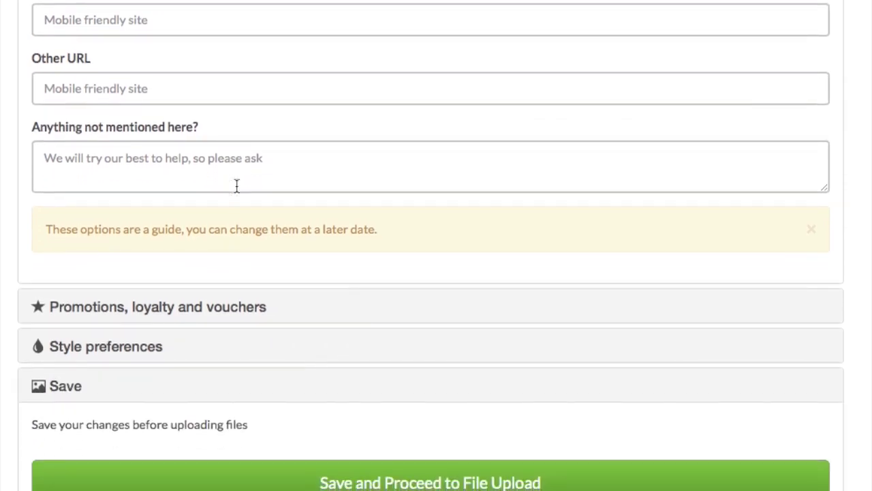
pyautogui.scroll(-2, 296, 151)
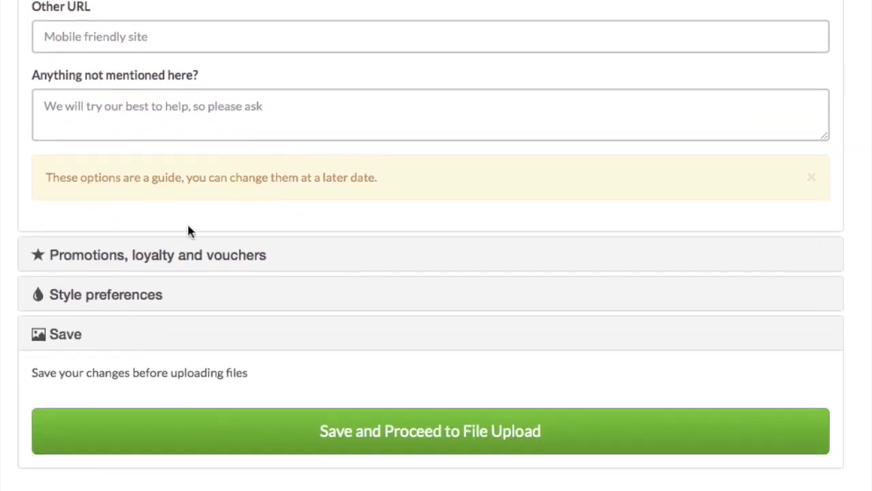
pyautogui.click(94, 259)
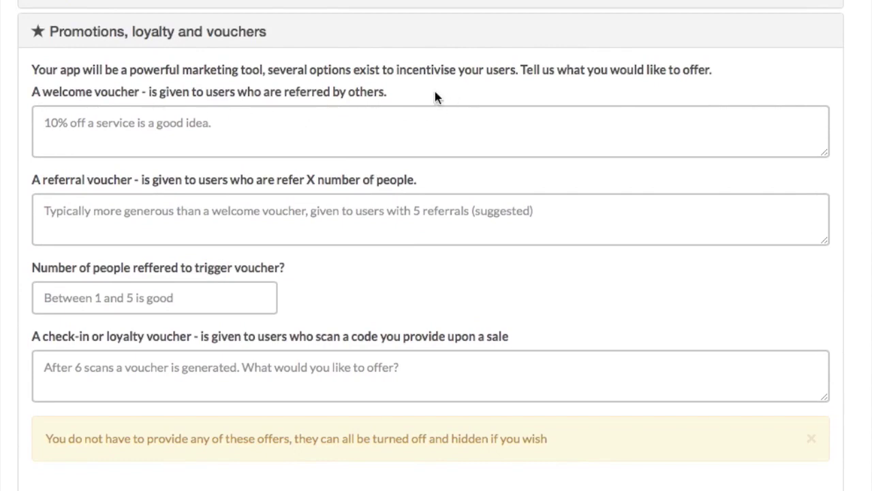
# Step: Review the welcome, referral and loyalty voucher questions, then expand the Style preferences section
pyautogui.scroll(-1, 439, 123)
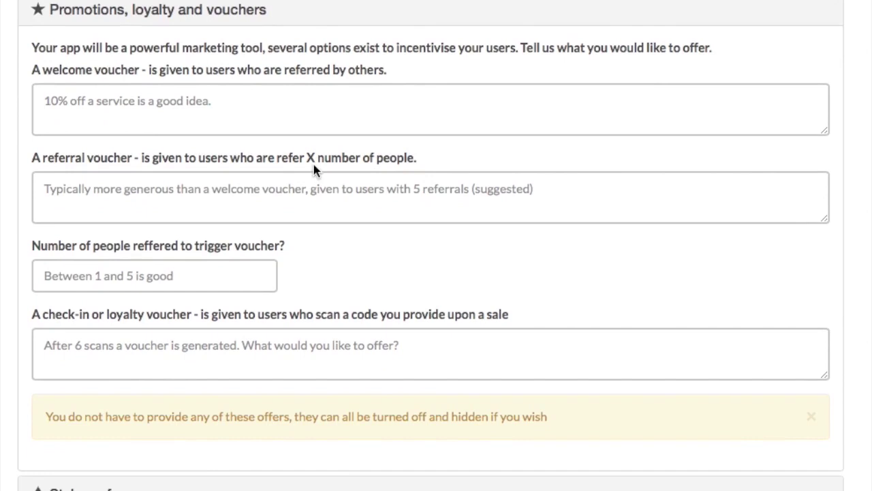
pyautogui.scroll(-1, 313, 170)
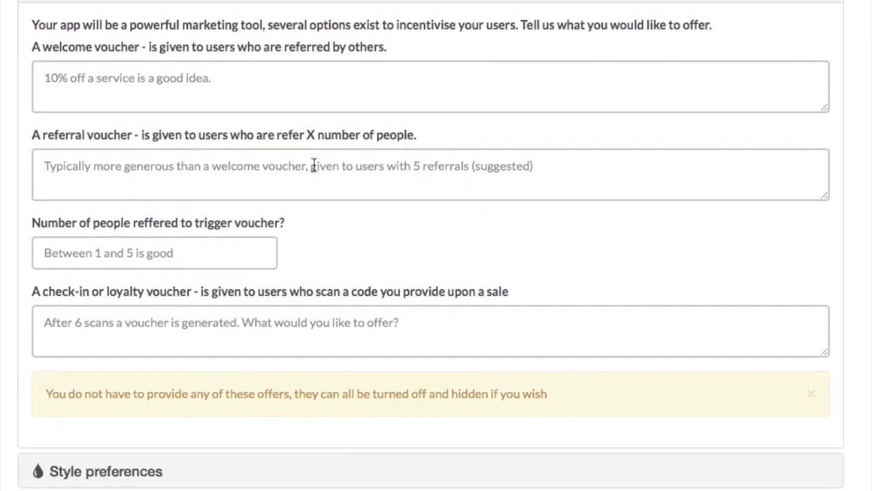
pyautogui.scroll(-1, 314, 166)
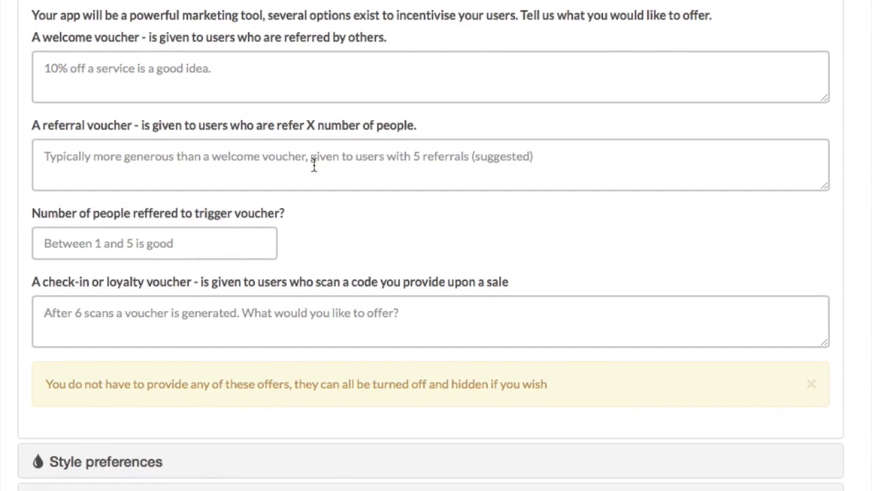
pyautogui.scroll(-1, 315, 167)
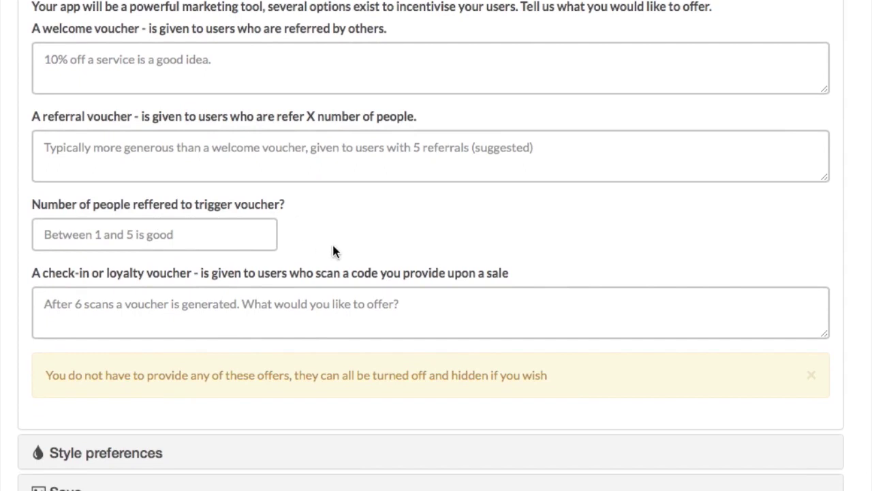
pyautogui.scroll(-2, 333, 246)
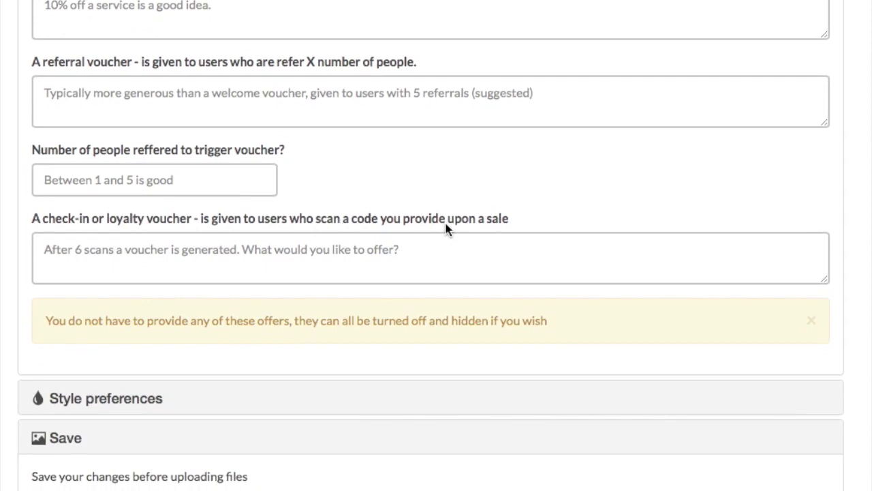
pyautogui.scroll(-2, 446, 229)
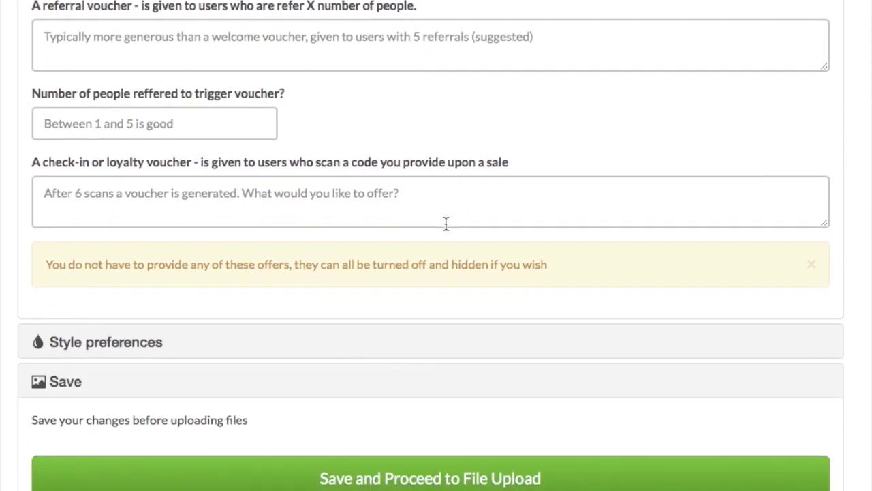
pyautogui.scroll(-2, 175, 198)
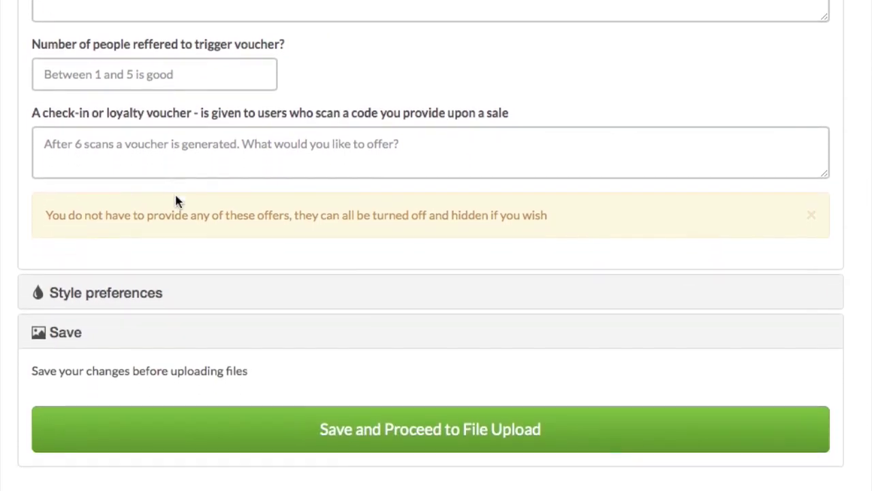
pyautogui.scroll(-1, 175, 198)
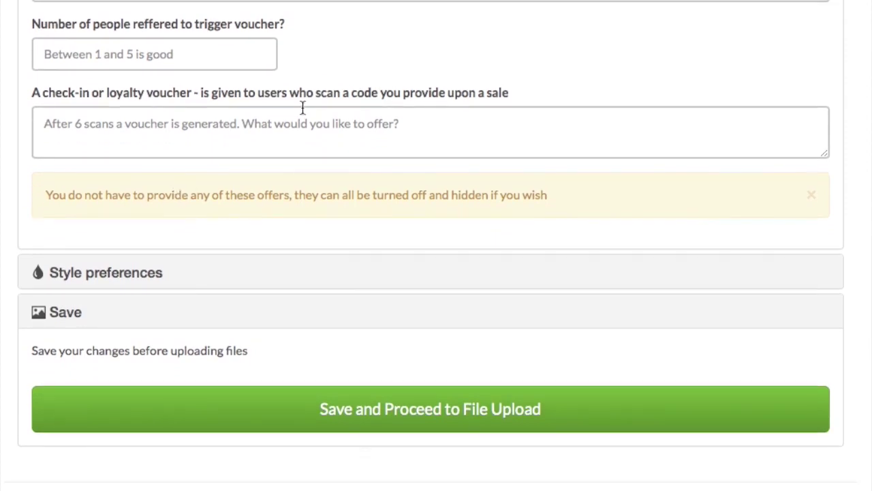
pyautogui.scroll(-2, 303, 107)
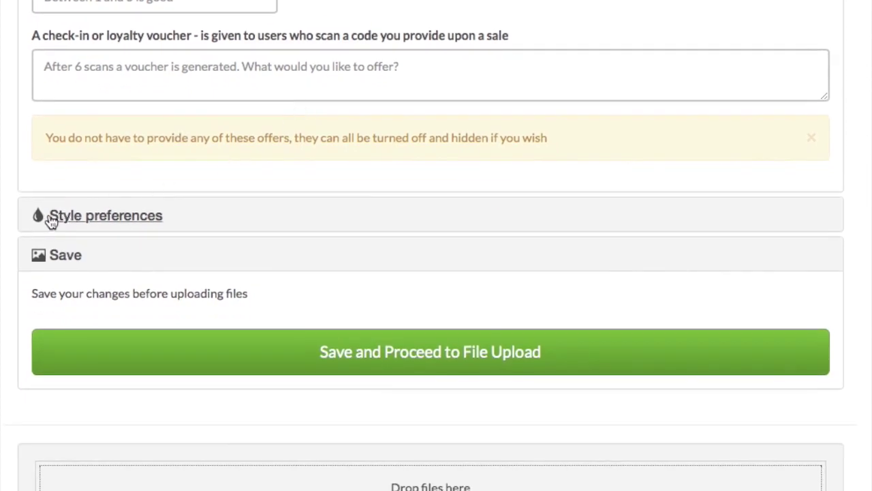
pyautogui.click(51, 217)
pyautogui.scroll(4, 342, 178)
pyautogui.scroll(4, 344, 177)
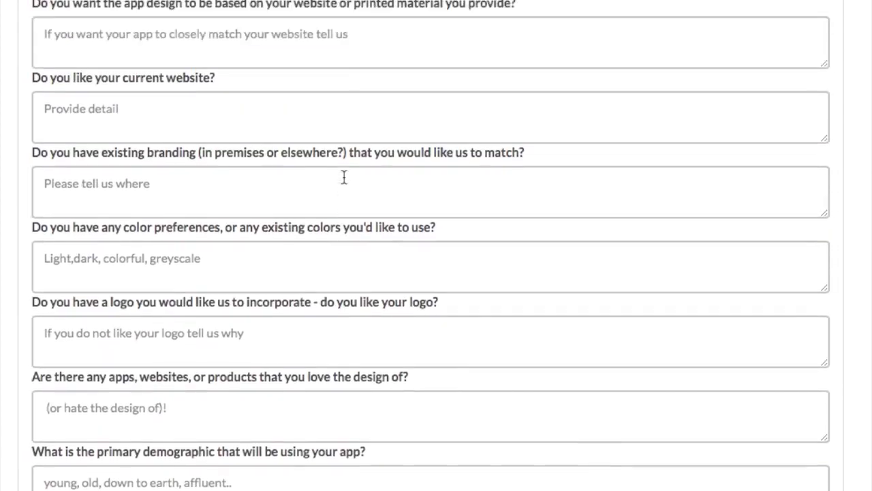
pyautogui.scroll(3, 344, 178)
pyautogui.scroll(-1, 344, 177)
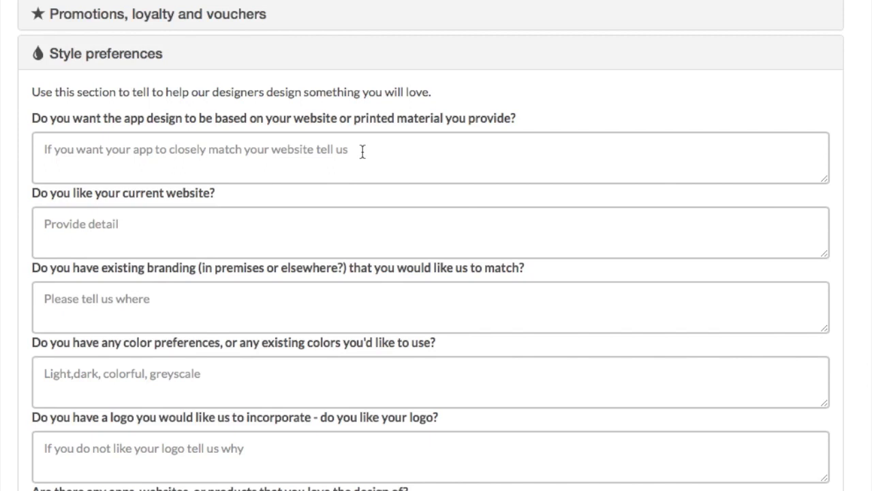
pyautogui.scroll(-2, 363, 151)
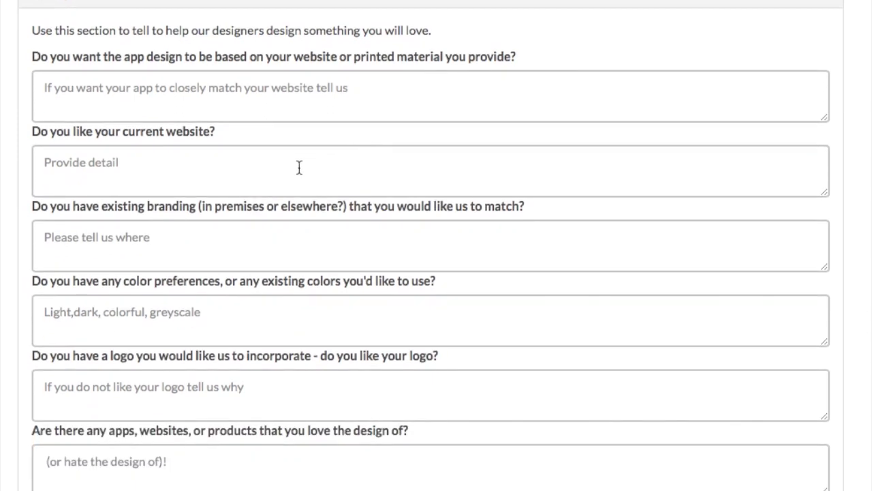
pyautogui.scroll(-1, 299, 167)
pyautogui.scroll(-1, 300, 167)
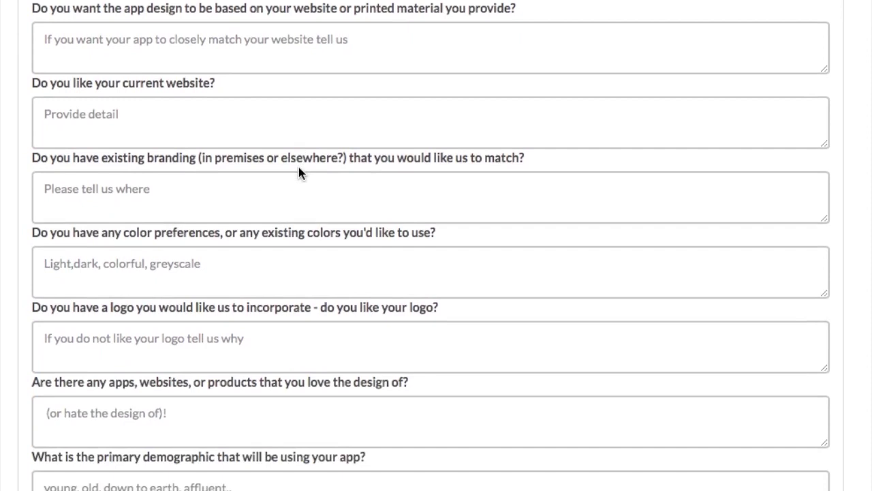
pyautogui.scroll(-1, 300, 173)
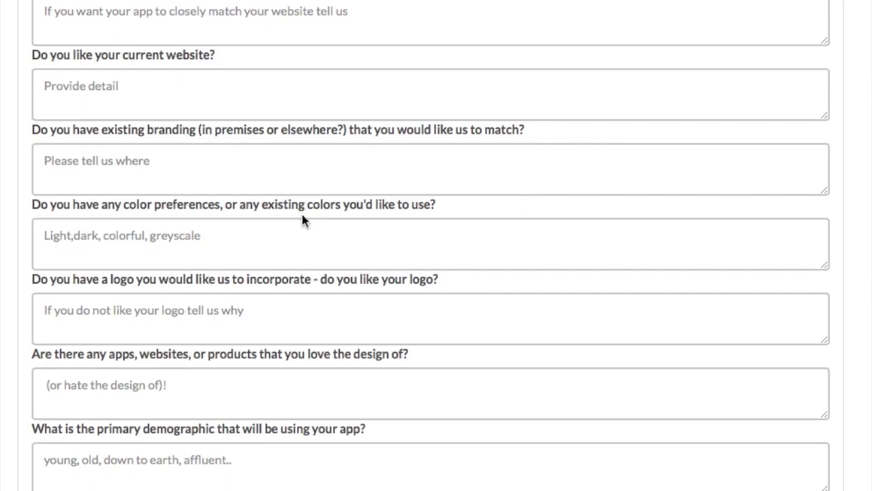
pyautogui.scroll(-1, 301, 214)
pyautogui.scroll(-1, 302, 214)
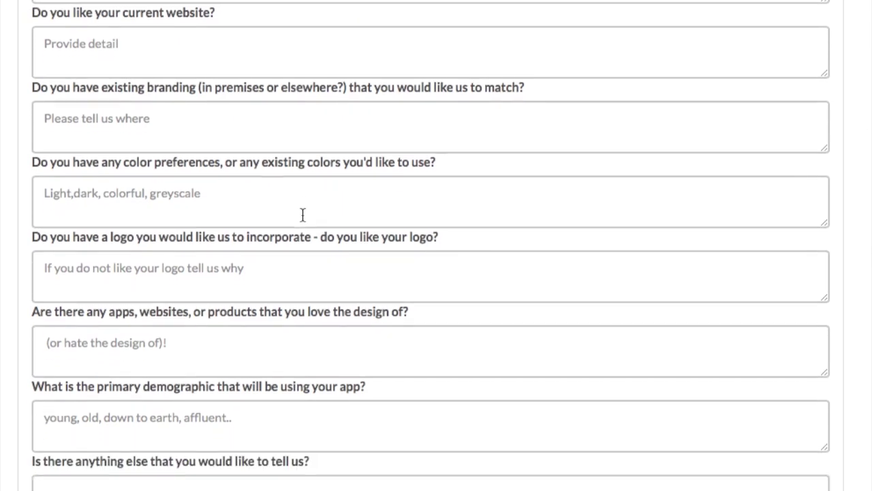
pyautogui.scroll(-1, 302, 214)
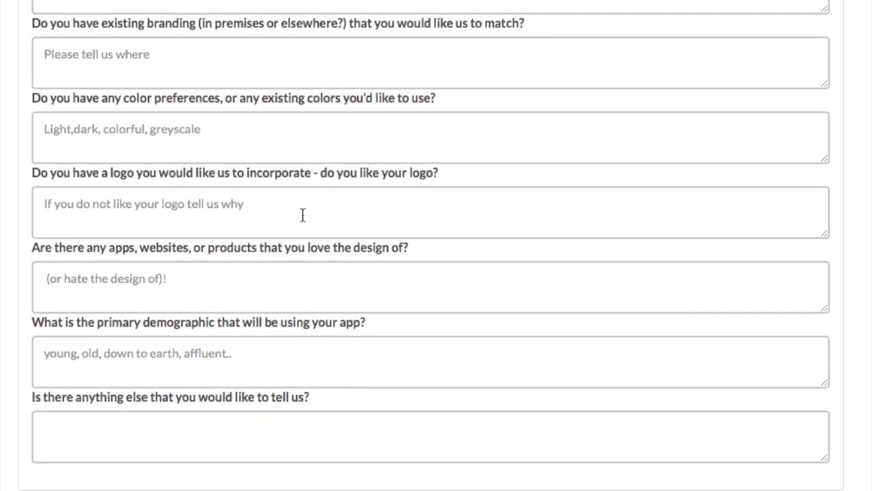
pyautogui.scroll(-1, 302, 215)
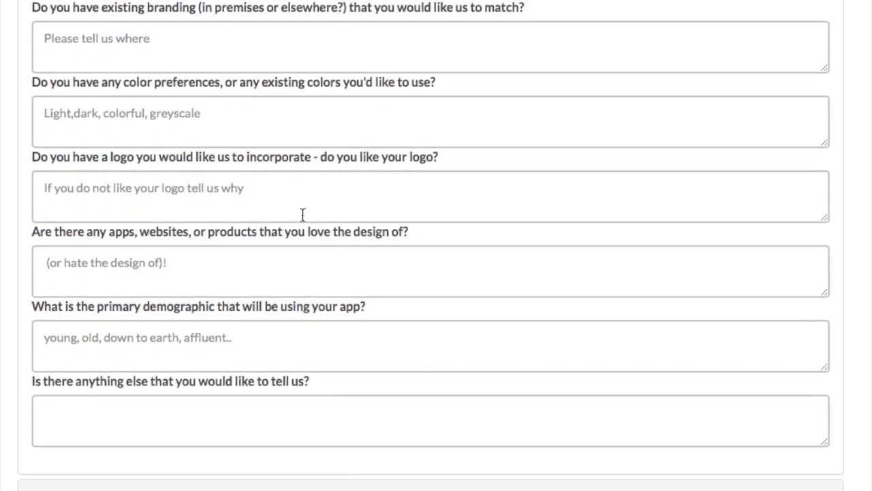
pyautogui.scroll(-1, 302, 215)
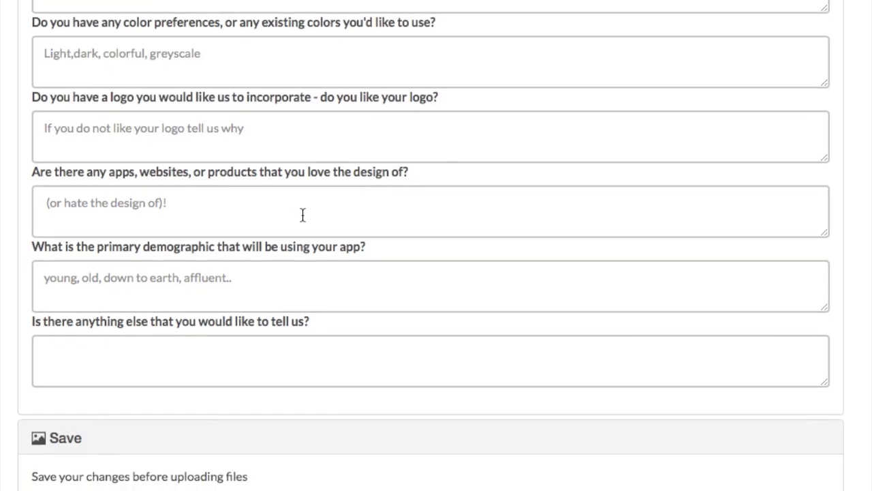
pyautogui.scroll(-2, 303, 215)
pyautogui.scroll(-1, 303, 215)
pyautogui.scroll(-1, 303, 215)
pyautogui.scroll(-1, 302, 217)
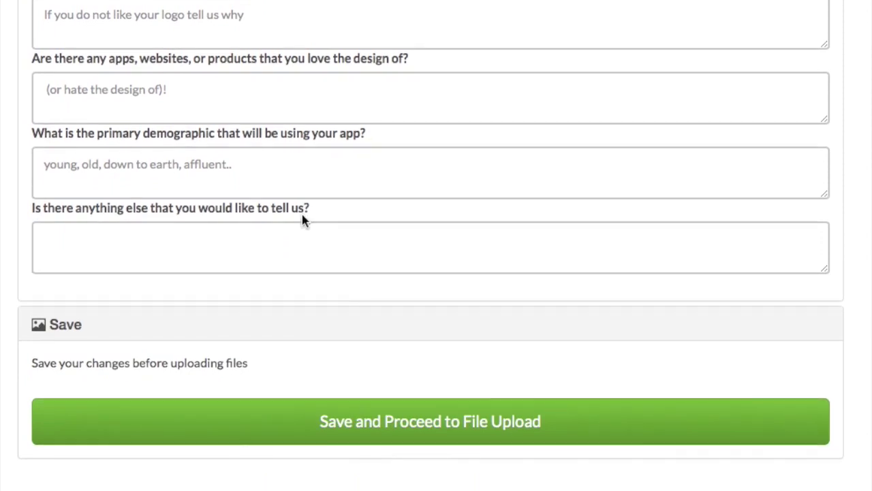
pyautogui.scroll(3, 302, 214)
pyautogui.scroll(-3, 302, 214)
pyautogui.scroll(-1, 302, 214)
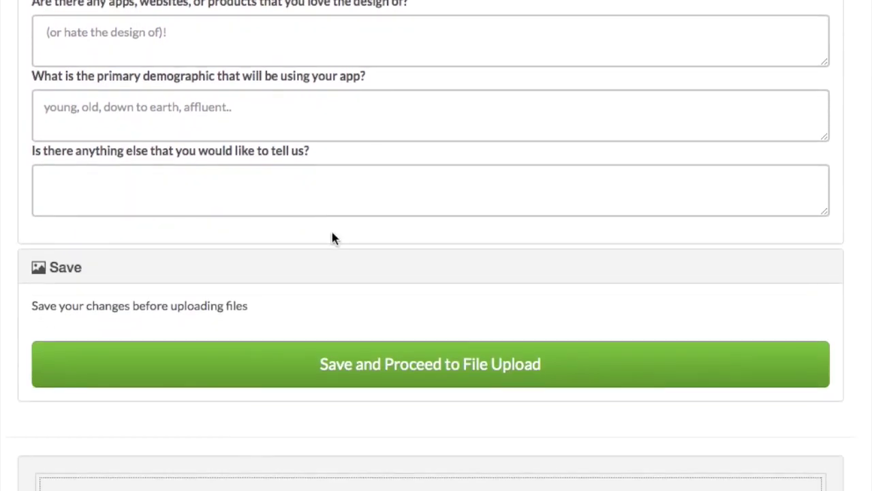
pyautogui.scroll(-2, 331, 232)
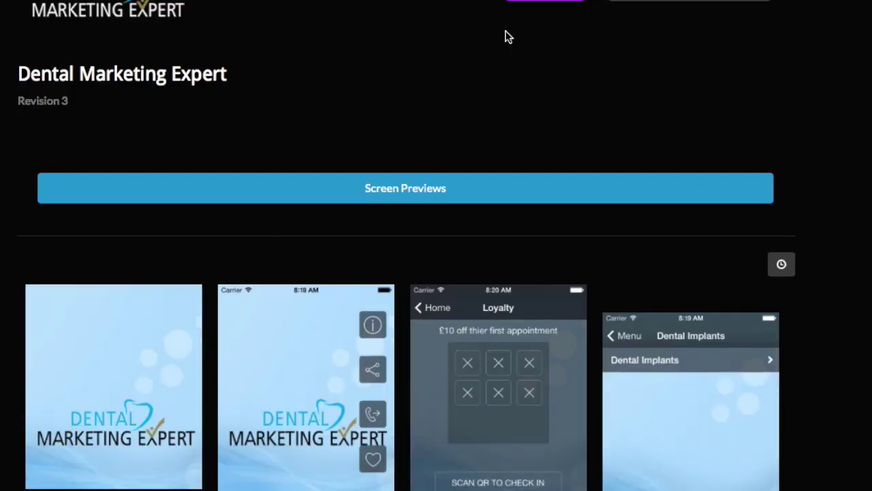
# Step: Bring up the Dark, Light, Grey and Green theme choices over the Revision 3 previews
pyautogui.click(578, 1)
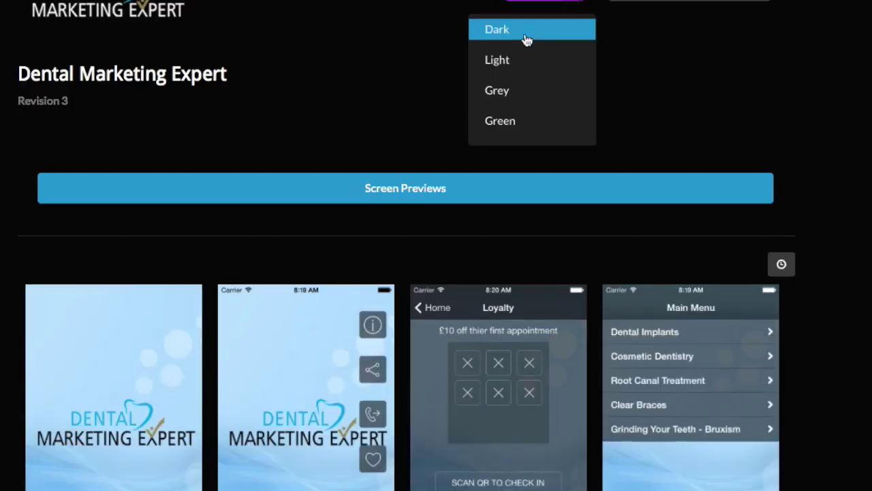
# Step: Switch the portal's colour theme to Grey, then to Light
pyautogui.click(503, 91)
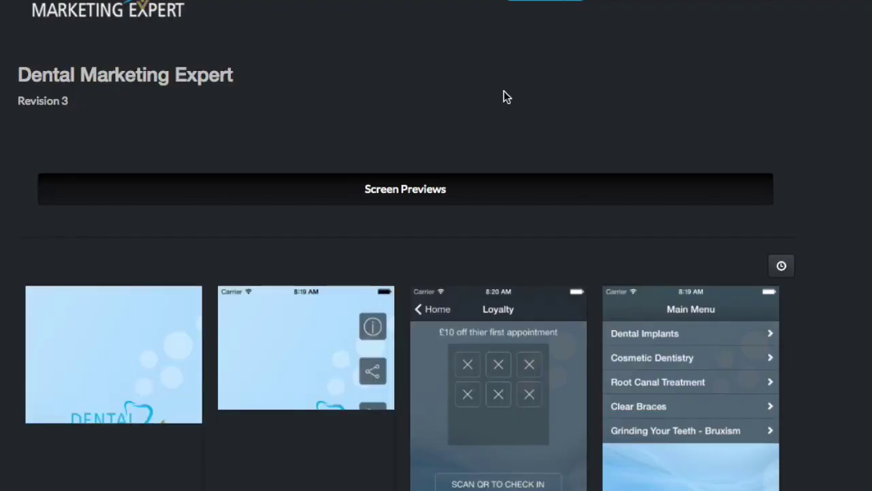
pyautogui.click(582, 7)
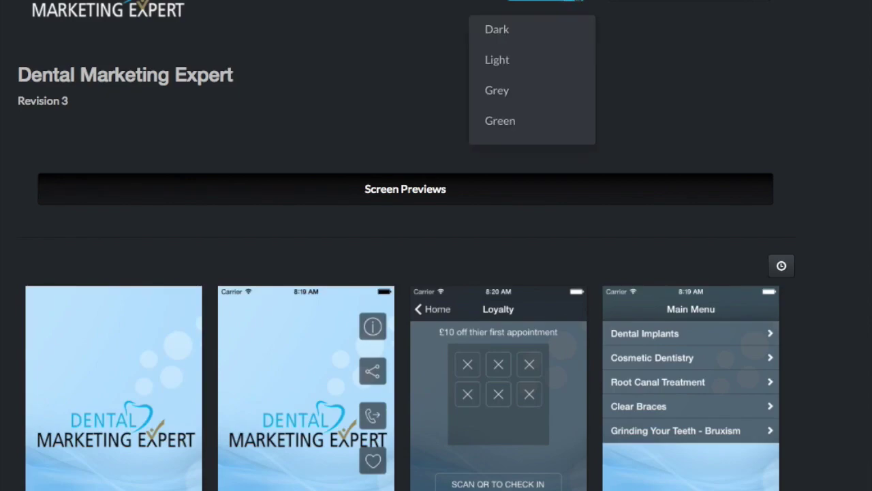
pyautogui.click(517, 62)
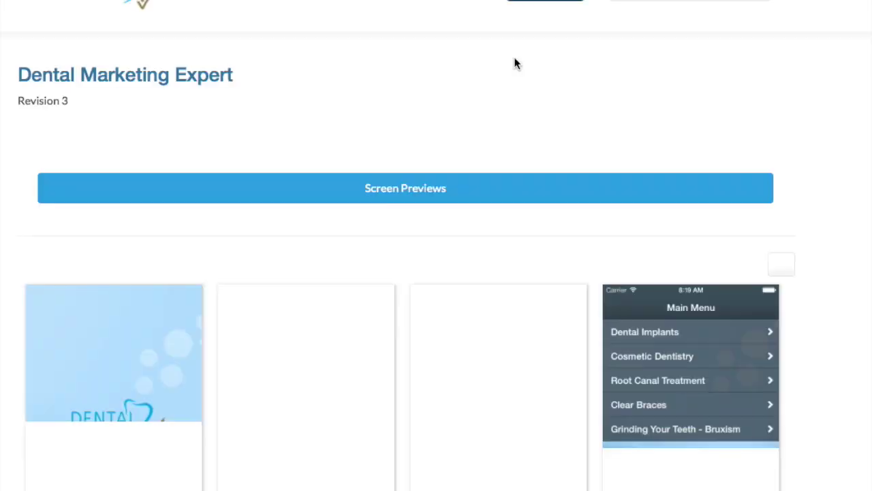
pyautogui.scroll(-4, 845, 323)
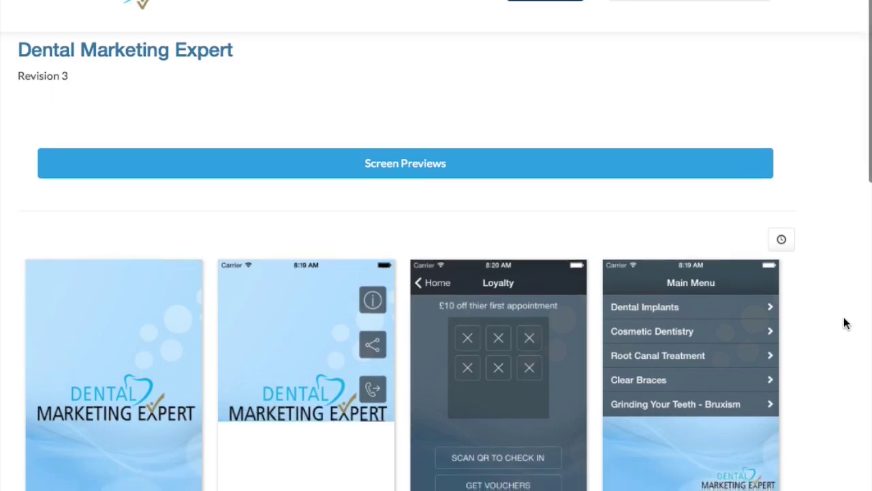
pyautogui.scroll(-1, 845, 323)
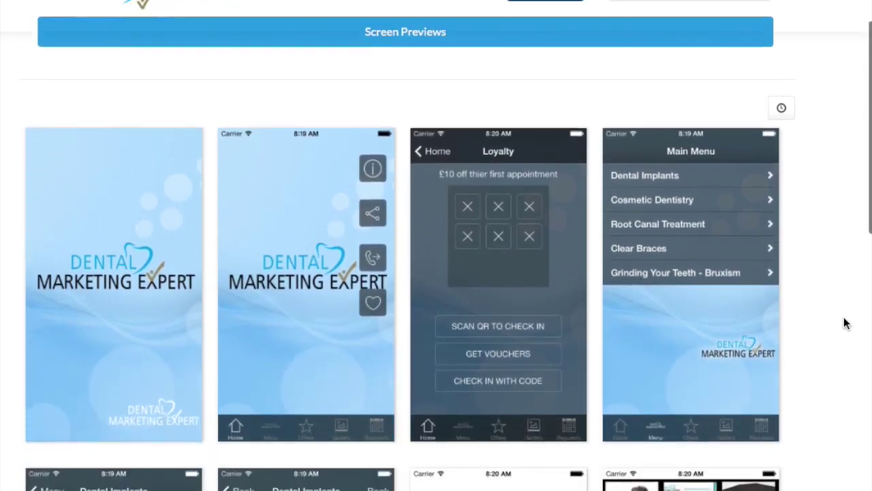
pyautogui.scroll(-2, 845, 323)
pyautogui.scroll(-1, 844, 323)
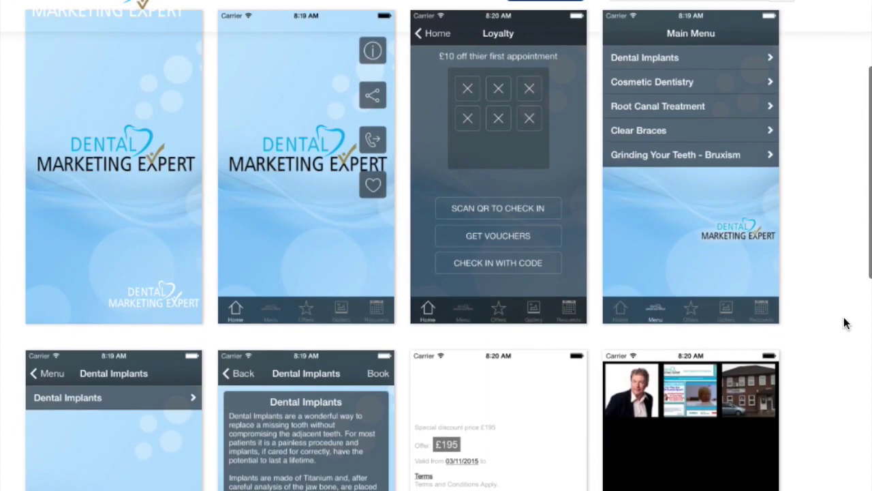
pyautogui.scroll(-1, 845, 323)
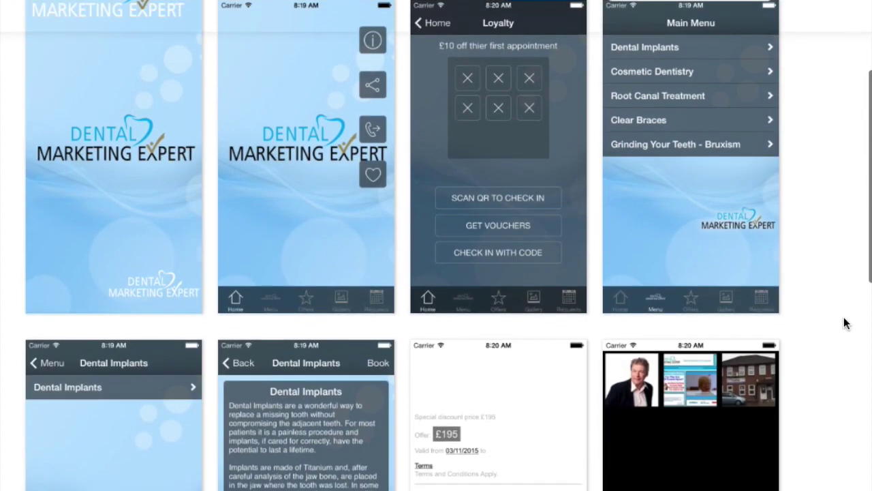
pyautogui.scroll(-1, 845, 323)
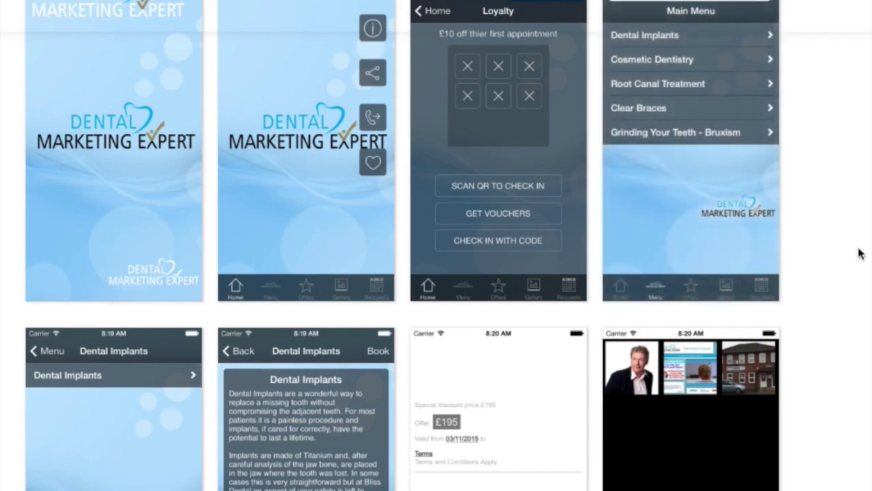
pyautogui.scroll(-3, 852, 259)
pyautogui.scroll(-3, 840, 276)
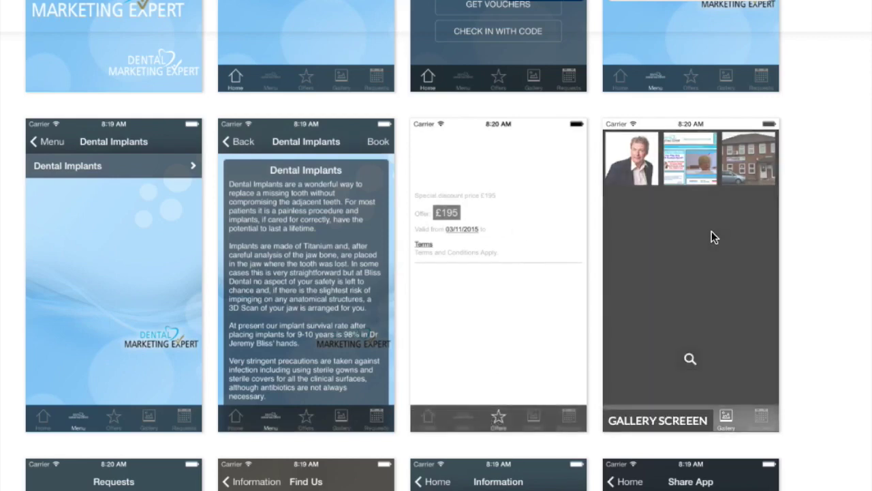
pyautogui.scroll(-3, 711, 232)
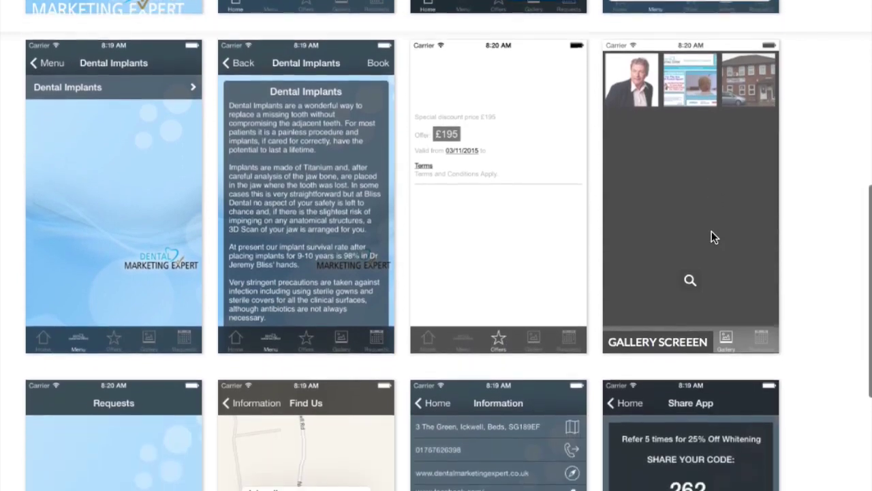
pyautogui.scroll(-2, 712, 231)
pyautogui.scroll(-2, 712, 231)
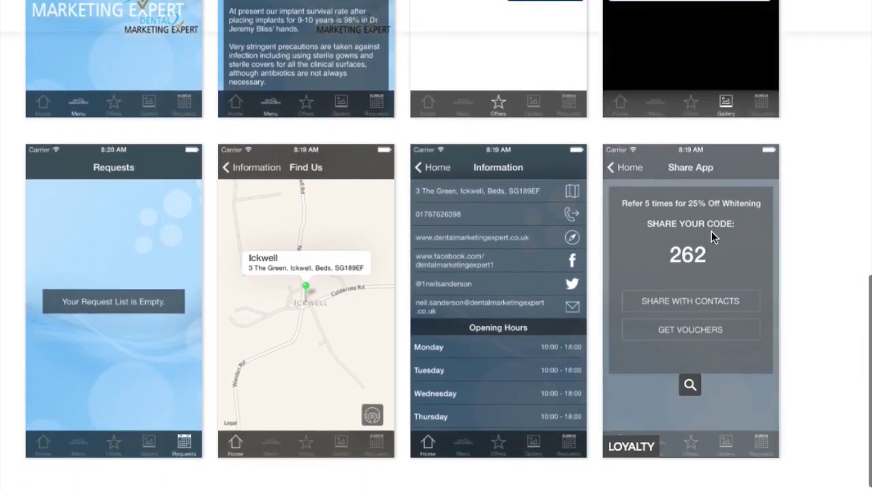
pyautogui.scroll(-1, 712, 231)
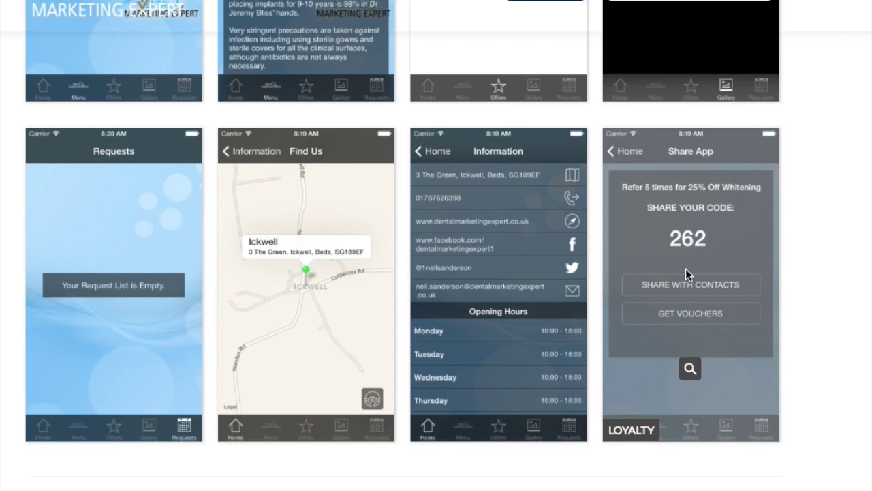
pyautogui.scroll(-2, 685, 269)
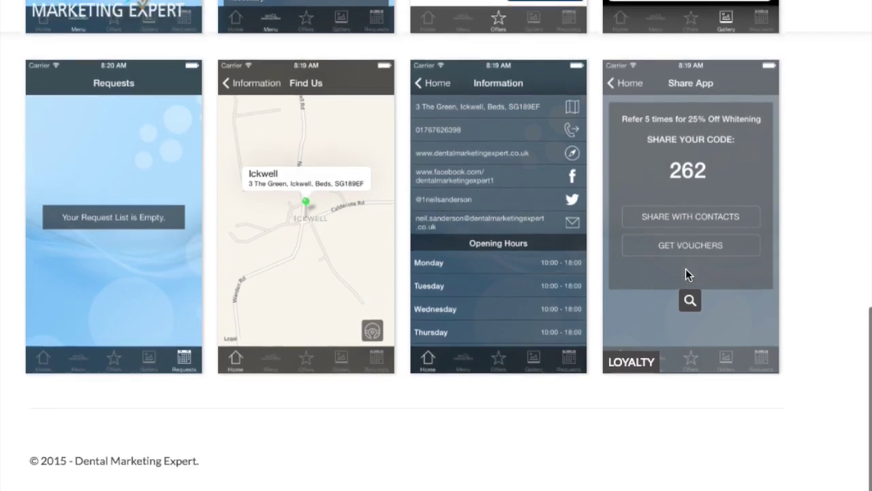
pyautogui.scroll(3, 685, 269)
pyautogui.scroll(3, 685, 269)
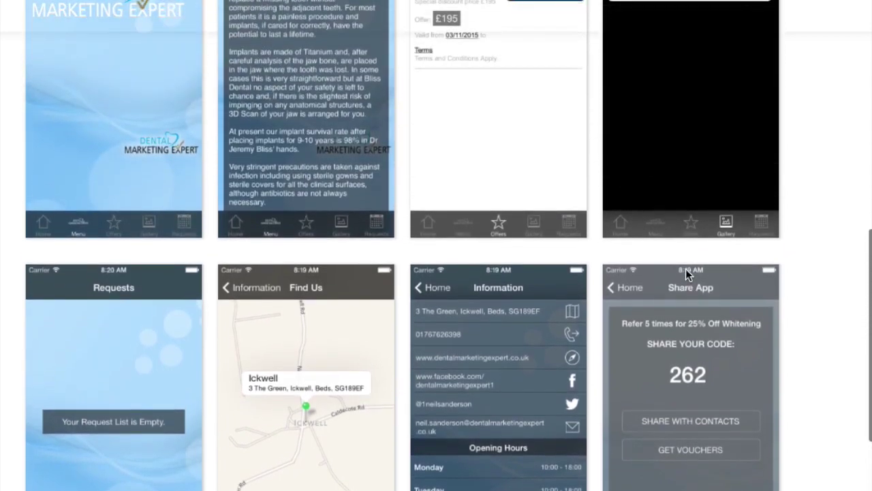
pyautogui.scroll(2, 685, 268)
pyautogui.scroll(1, 685, 269)
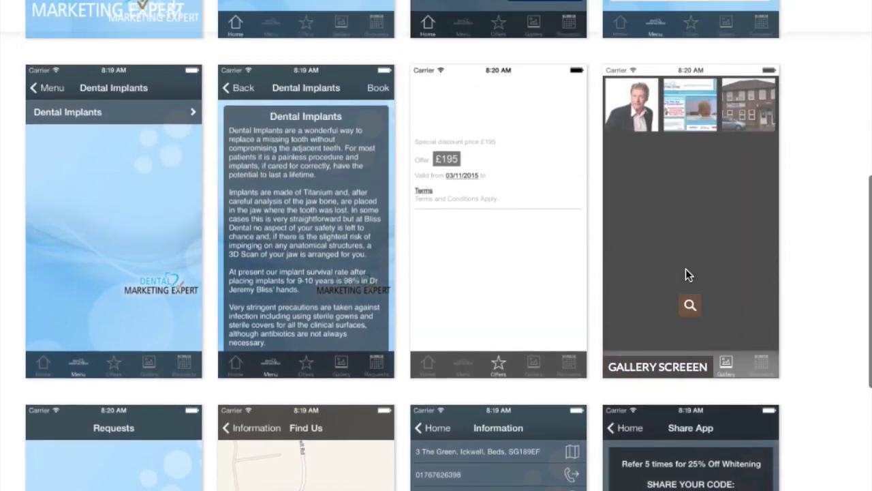
pyautogui.scroll(2, 685, 268)
pyautogui.scroll(4, 685, 268)
pyautogui.scroll(2, 686, 268)
pyautogui.scroll(2, 685, 268)
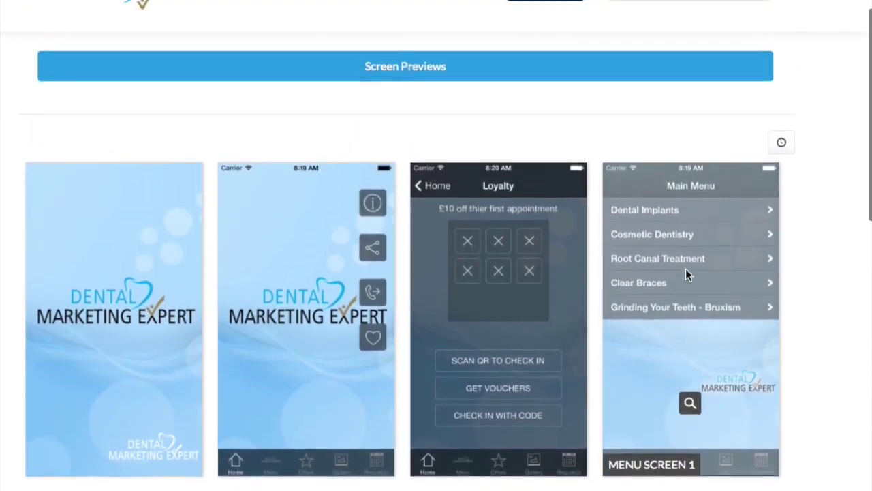
pyautogui.scroll(-1, 686, 271)
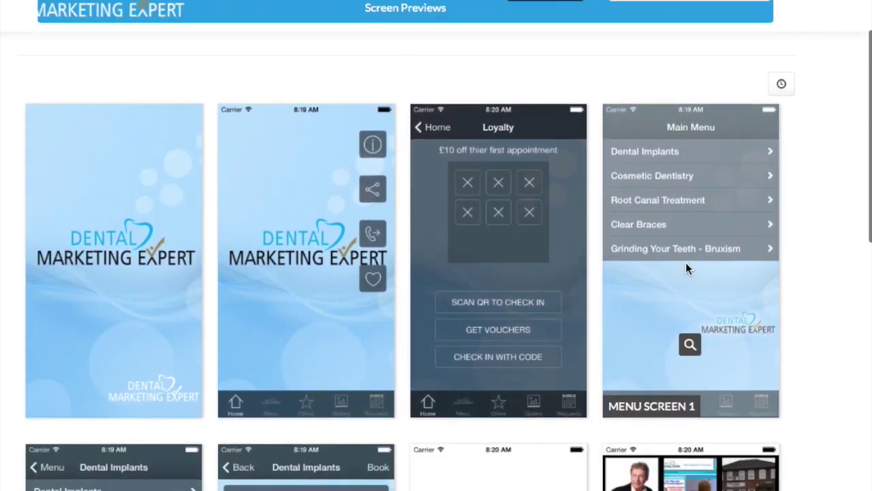